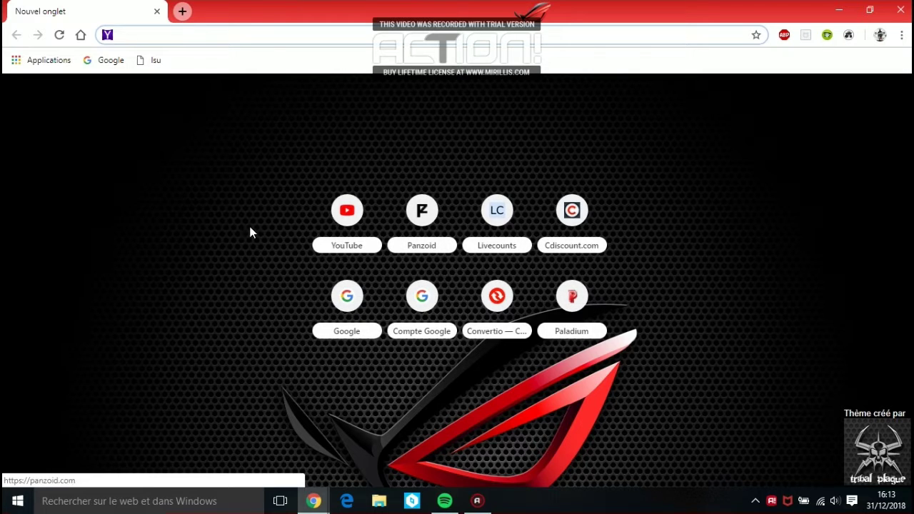
Open the Elektronomia - Heaven [NCS Release] video from a YouTube search for nocopyrightsounds and copy its web address.
click(329, 214)
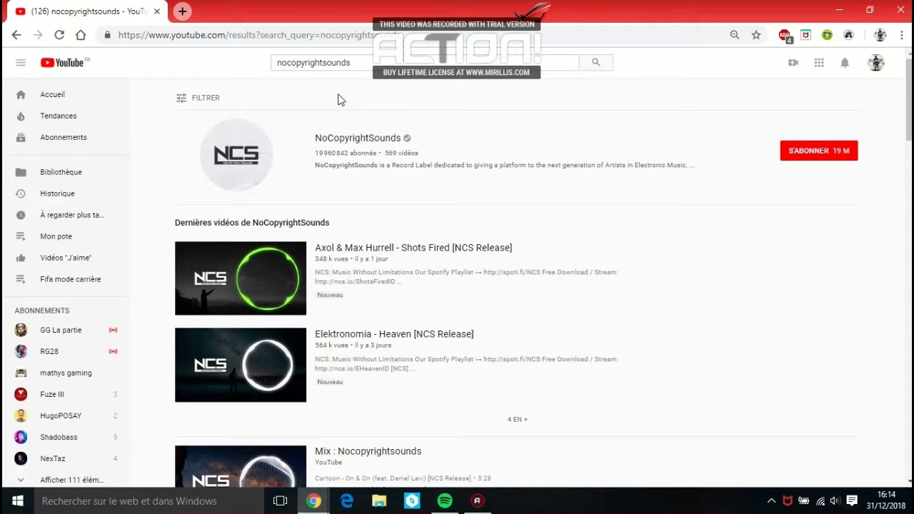
click(253, 369)
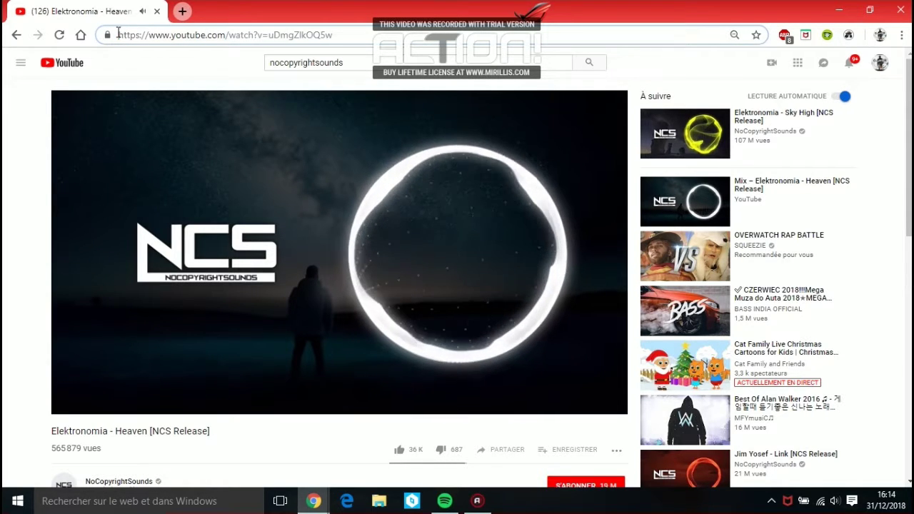
drag(119, 35, 407, 57)
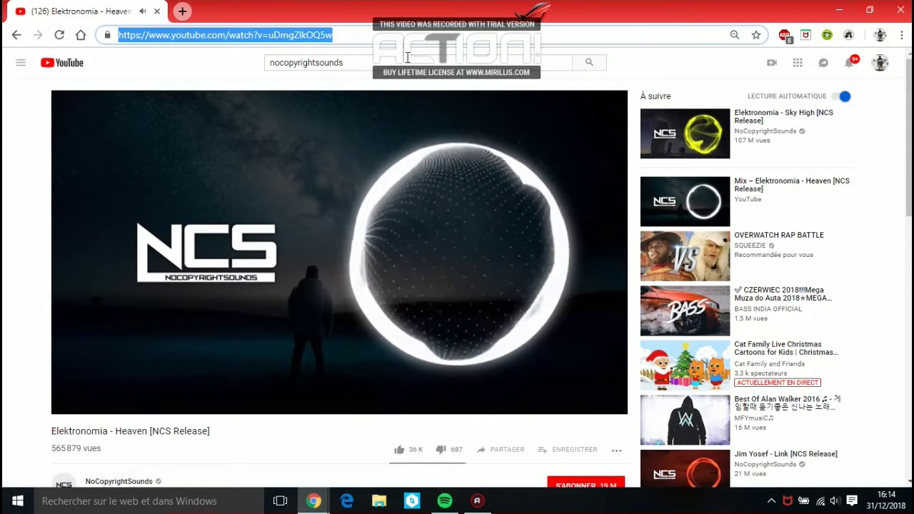
right_click(403, 36)
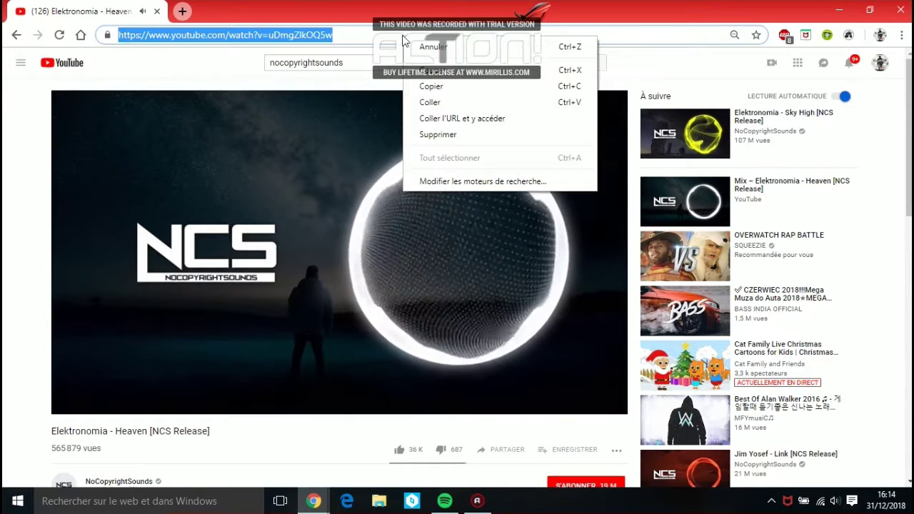
click(424, 87)
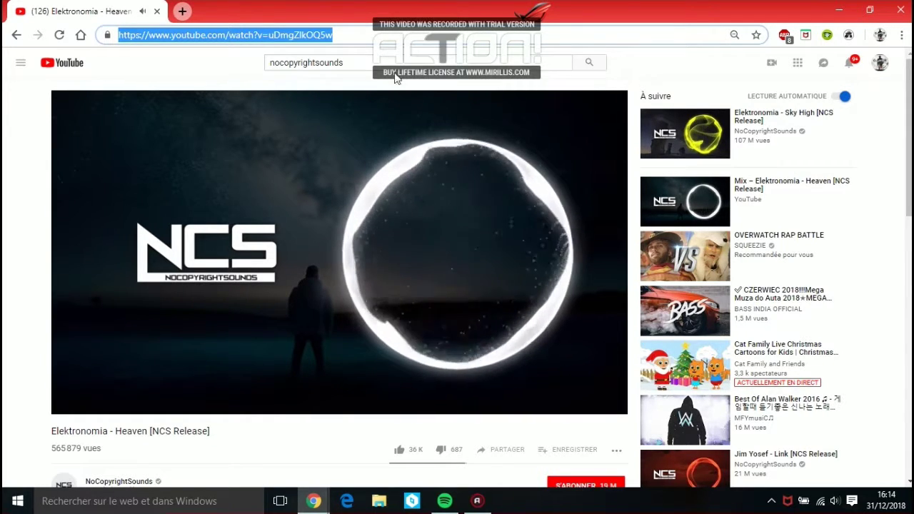
Search the web for "youtube mp3" in a new browser tab.
click(181, 13)
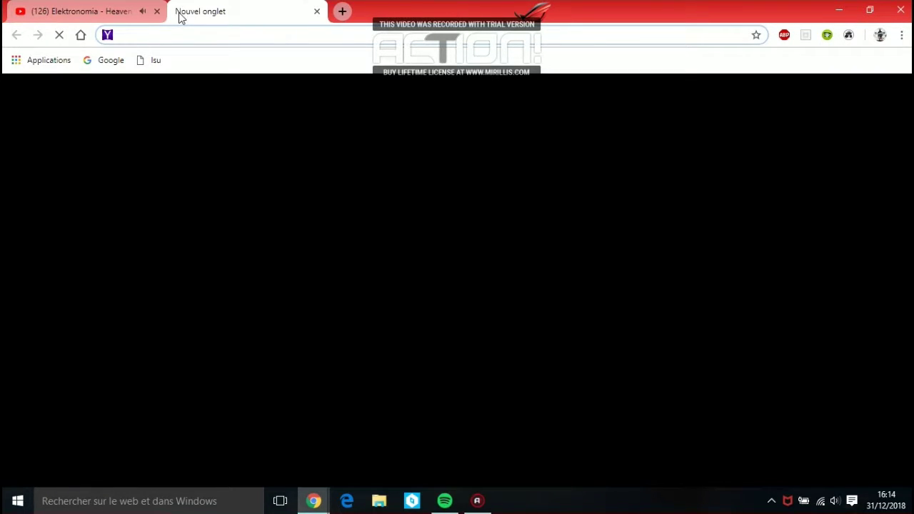
text(you)
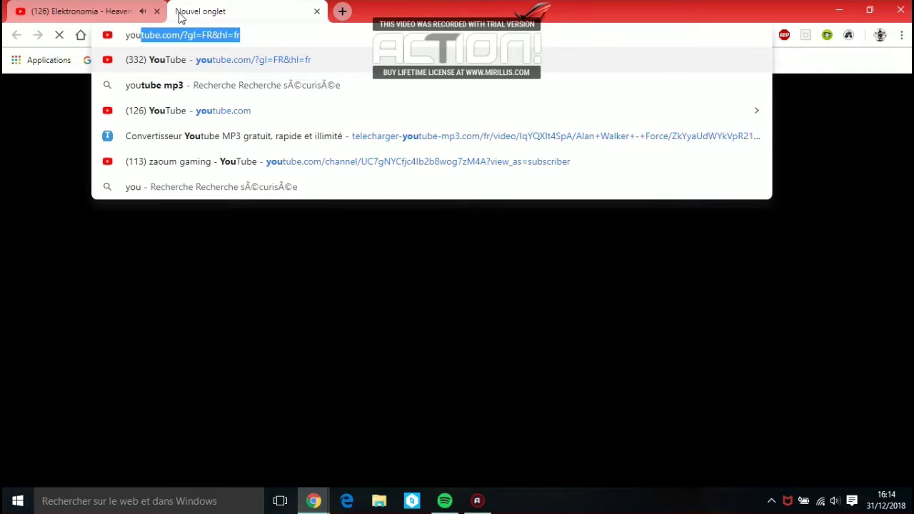
text(tube)
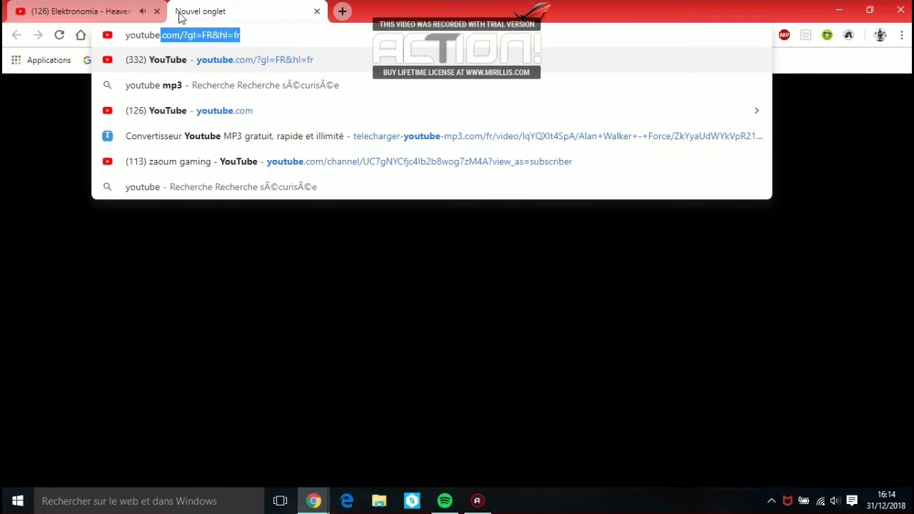
text( mp)
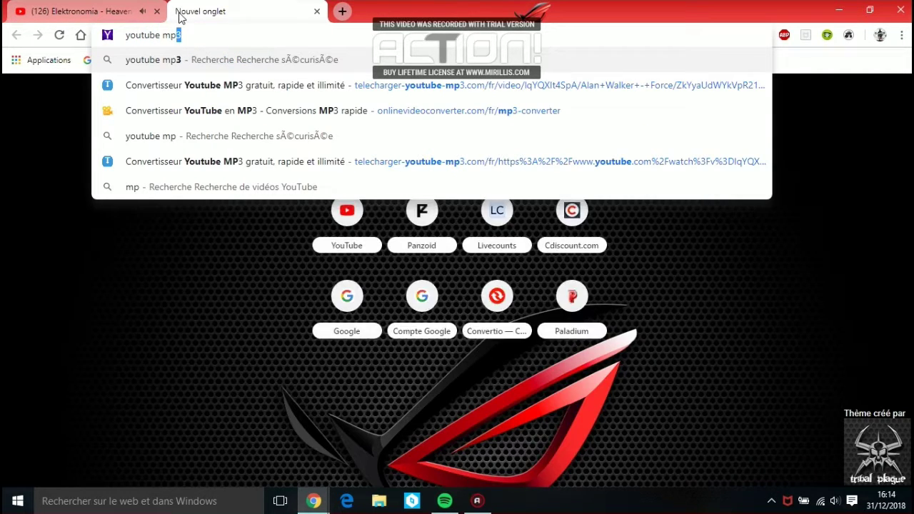
text(3)
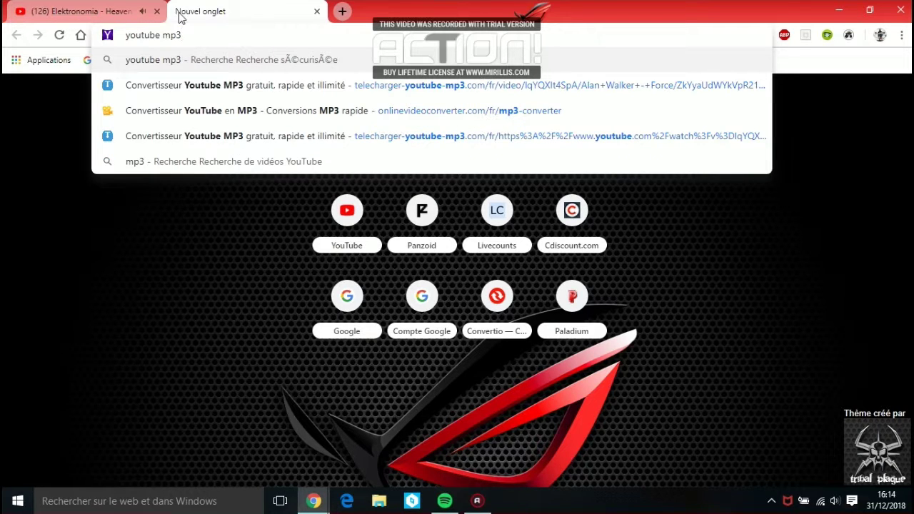
key(Return)
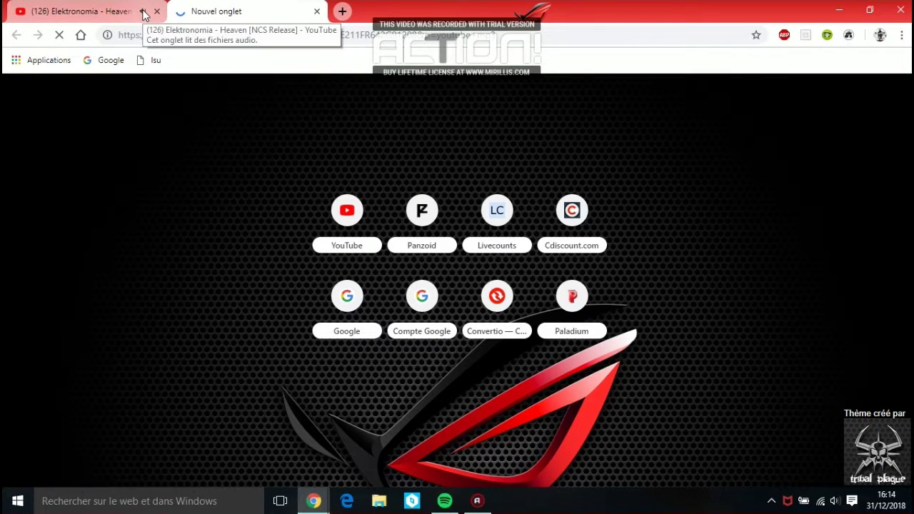
Return to the Elektronomia - Heaven video and pause its playback.
click(123, 10)
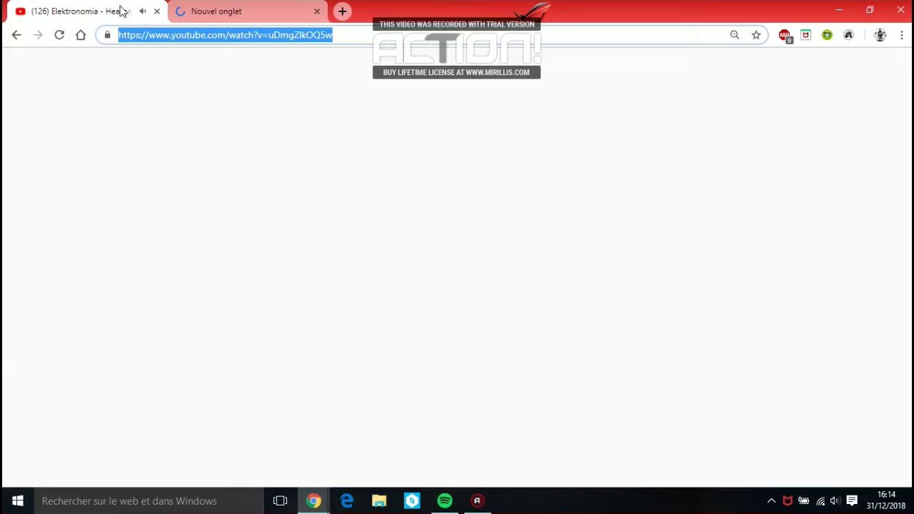
key(BackSpace)
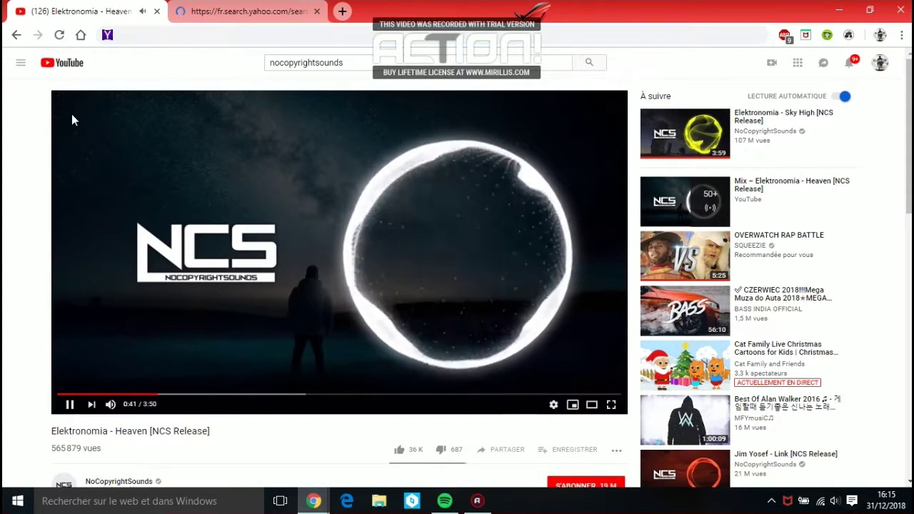
click(251, 186)
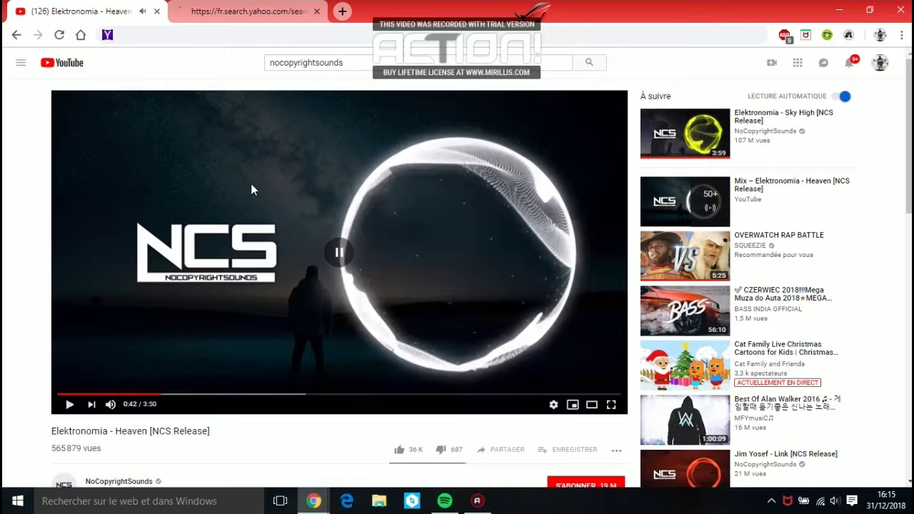
Open the onlinevideoconverter.com MP3 converter from the search results and paste the copied video address into its link field.
click(245, 10)
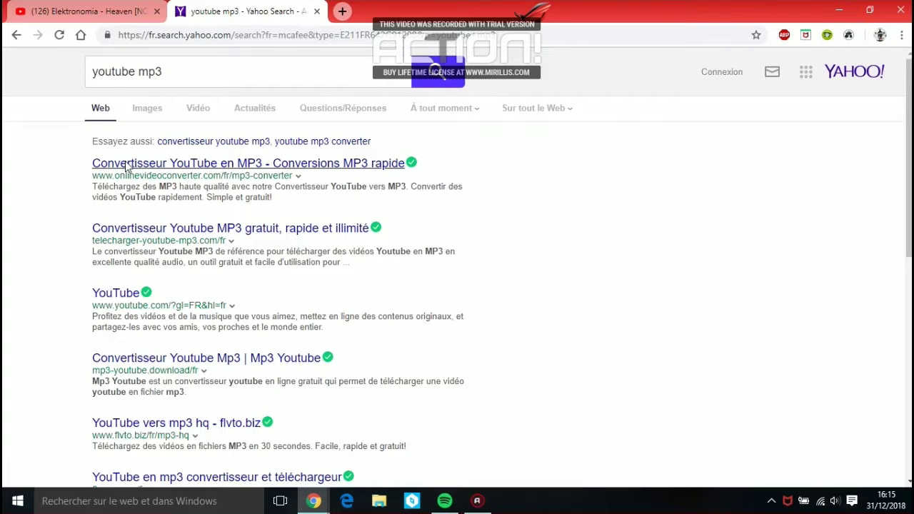
click(127, 166)
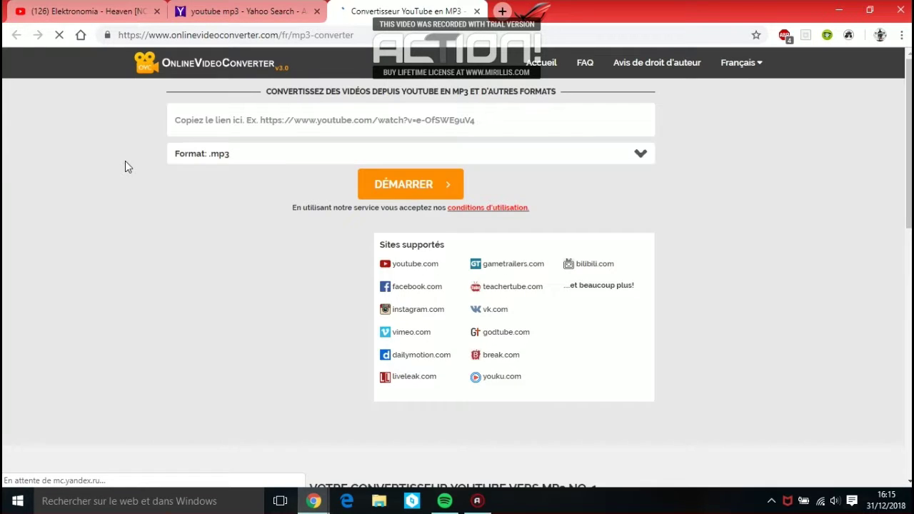
click(221, 120)
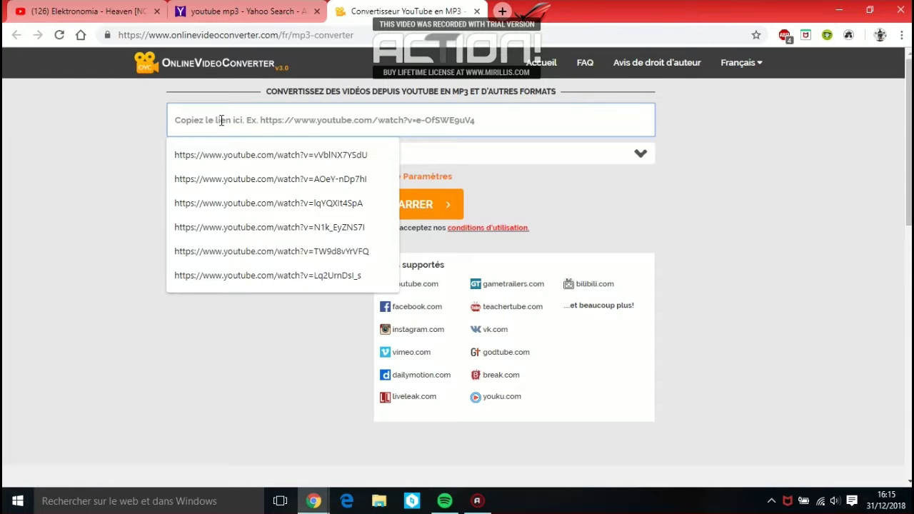
right_click(222, 121)
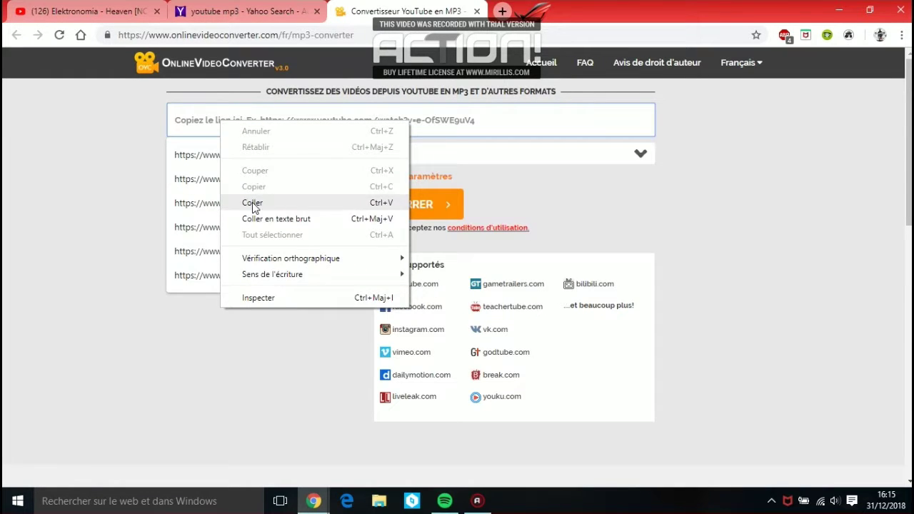
click(252, 203)
Convert the video to .mp3 and download the resulting file, closing the advertising page that opens with it.
click(424, 206)
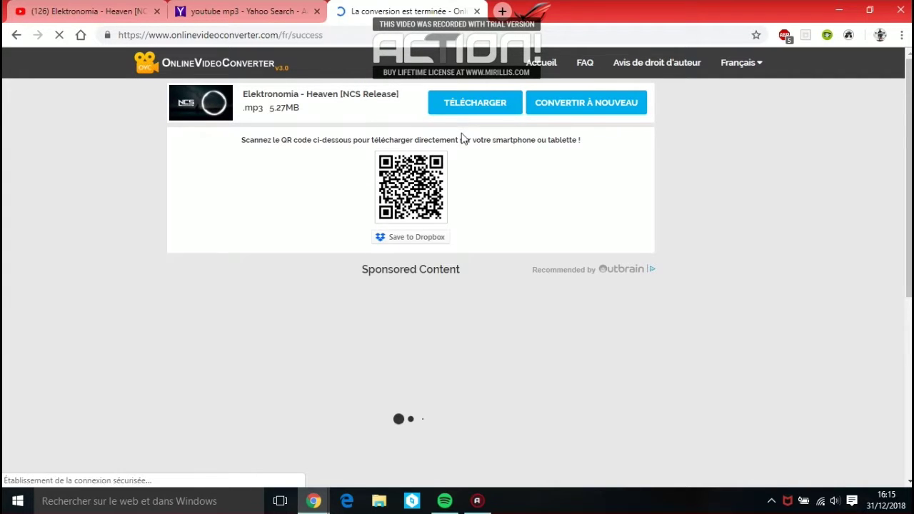
click(463, 109)
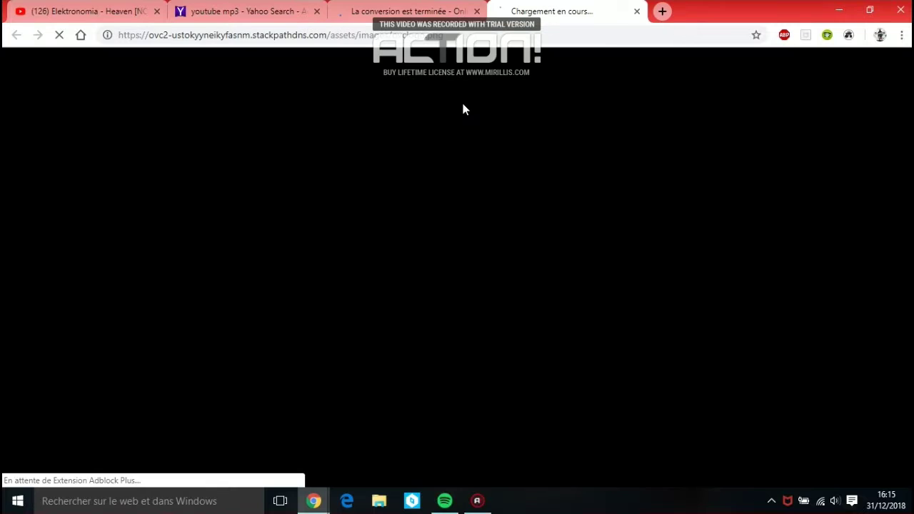
click(636, 12)
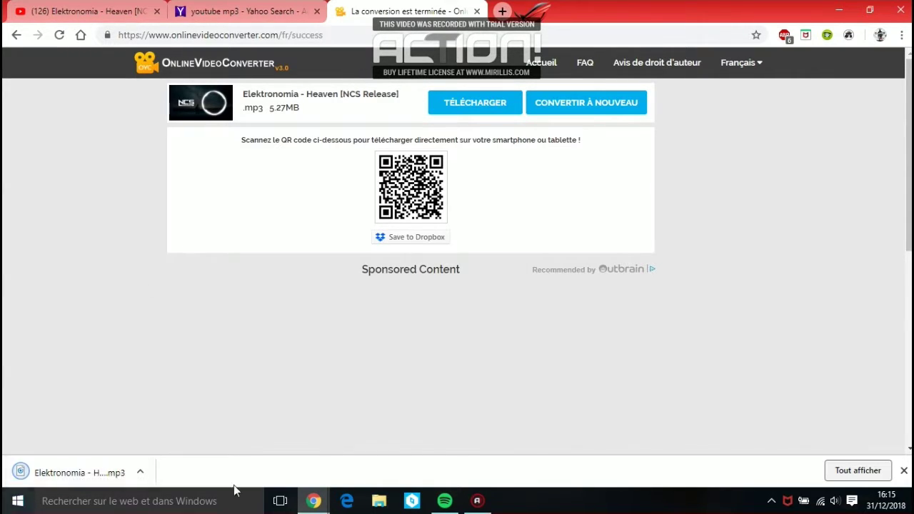
Switch to File Explorer and open the Téléchargements folder to list the downloaded music files.
click(378, 501)
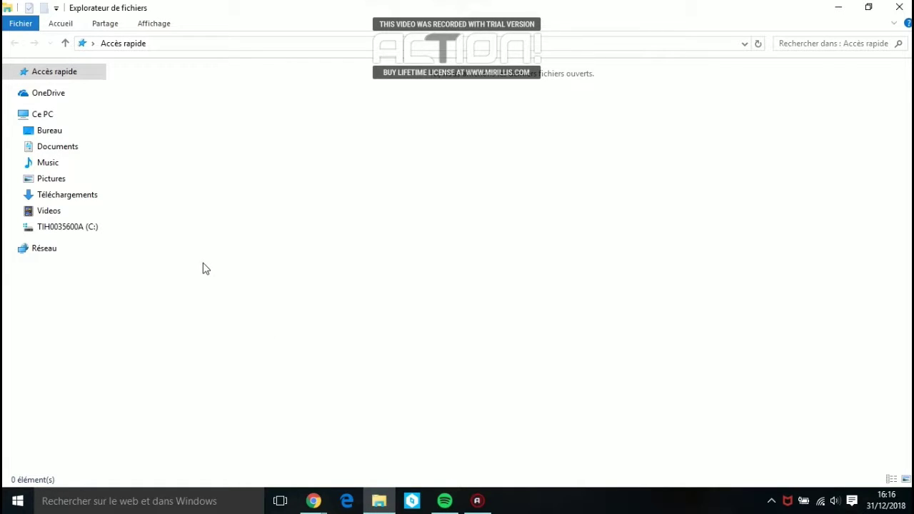
click(84, 200)
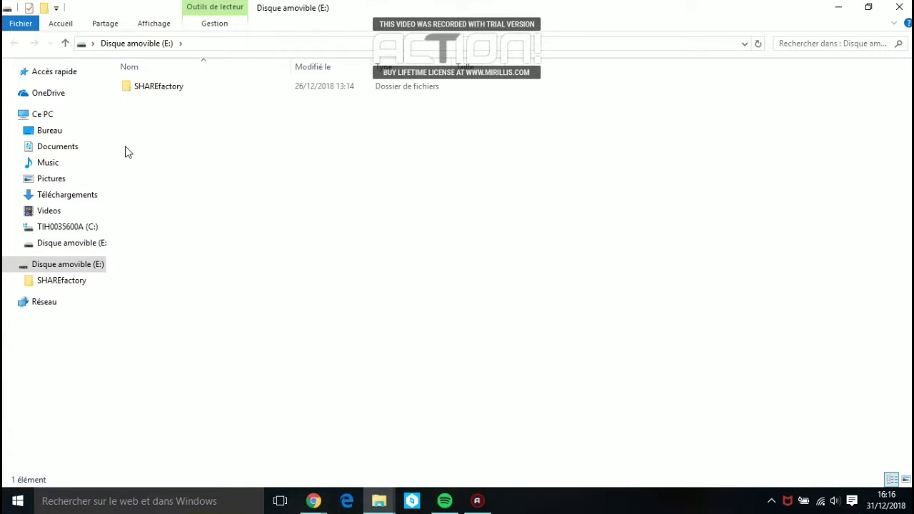
click(77, 198)
drag(171, 240, 267, 148)
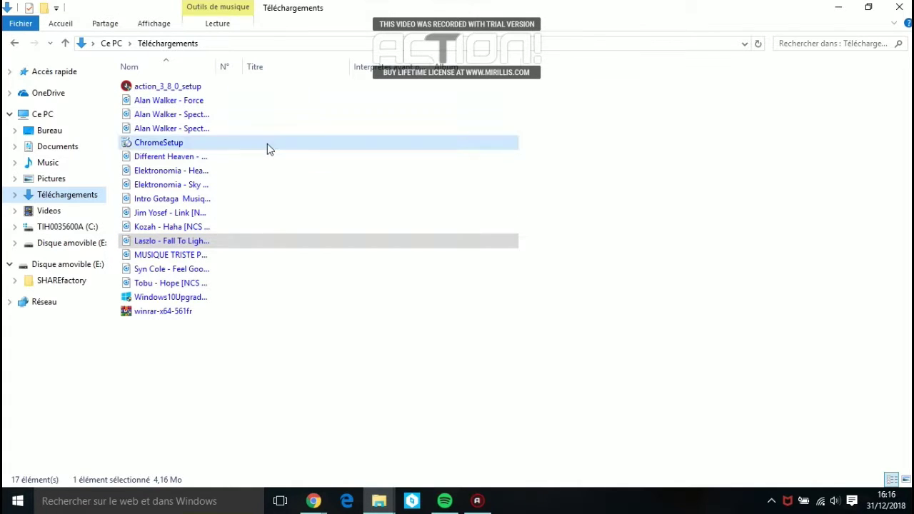
click(302, 393)
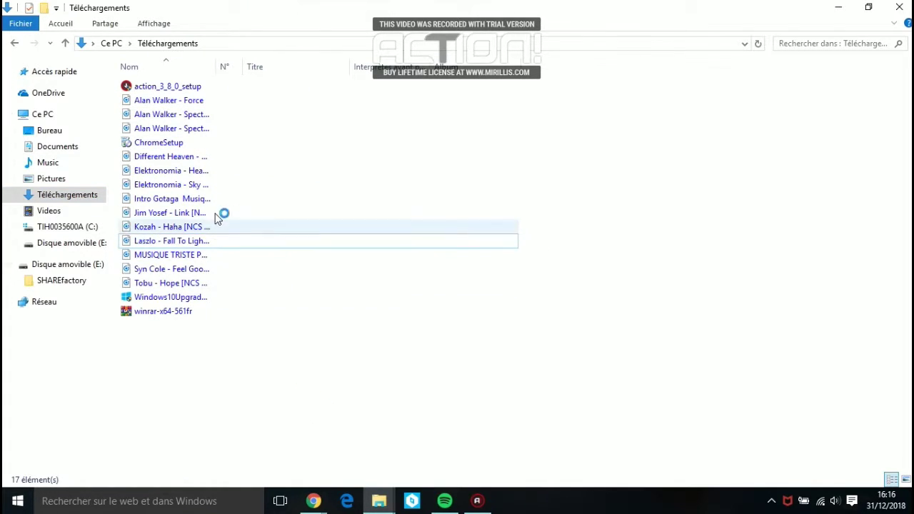
Copy the Elektronomia - Sky High MP3 from the downloads to the removable disk (E:) and open that disk.
click(168, 183)
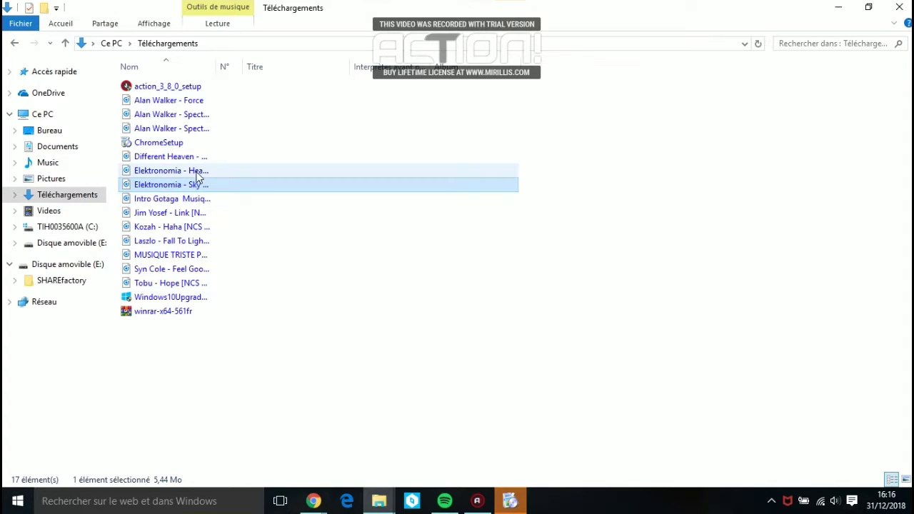
drag(197, 184, 70, 247)
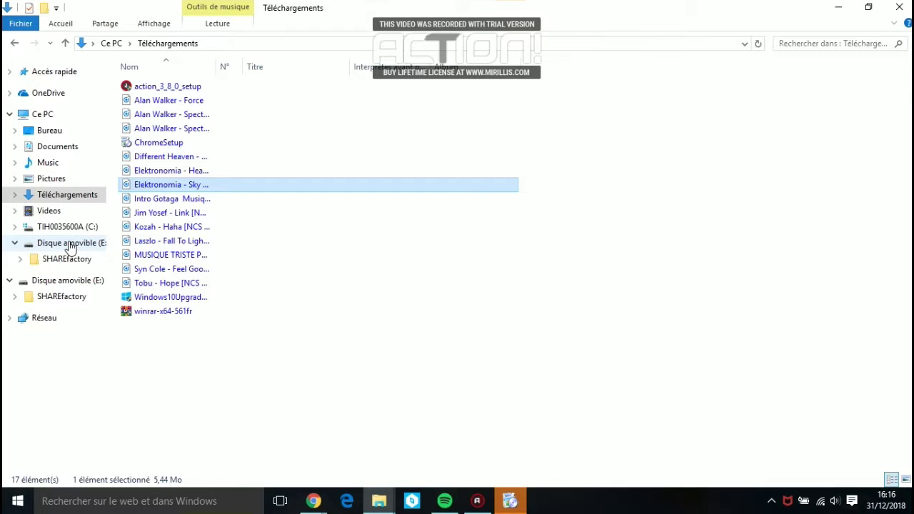
click(68, 244)
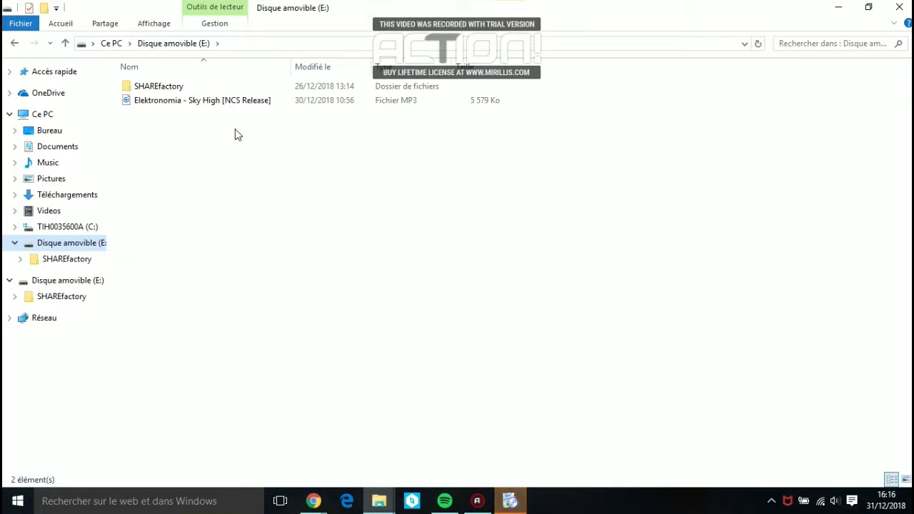
Move the Elektronomia - Sky High MP3 into the SHAREfactory folder on the removable disk and open that folder.
drag(220, 104, 218, 83)
click(220, 87)
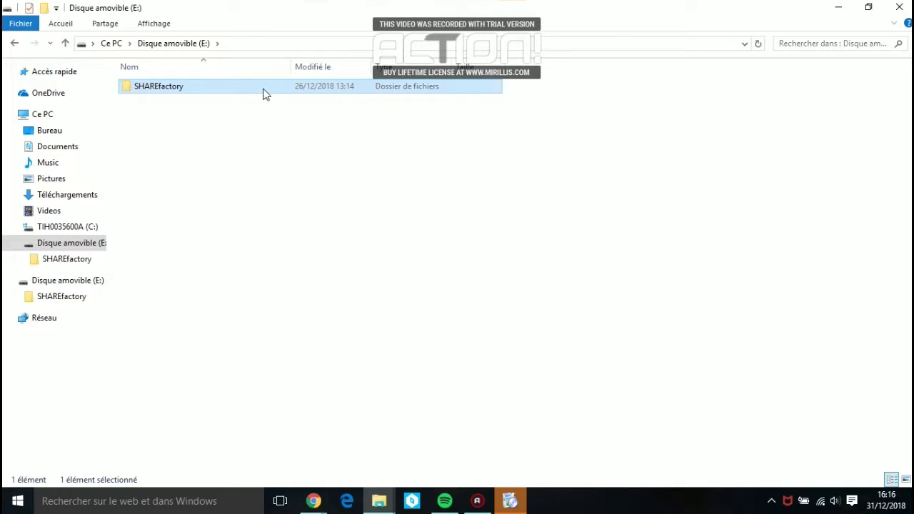
key(F2)
double_click(218, 87)
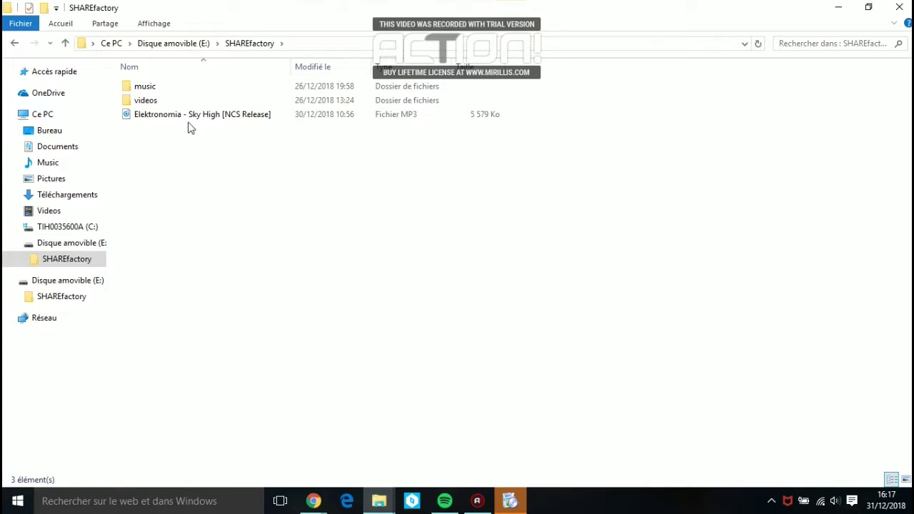
Move the Elektronomia - Sky High MP3 into the music folder, replacing the existing copy, and open that folder.
drag(189, 117, 199, 86)
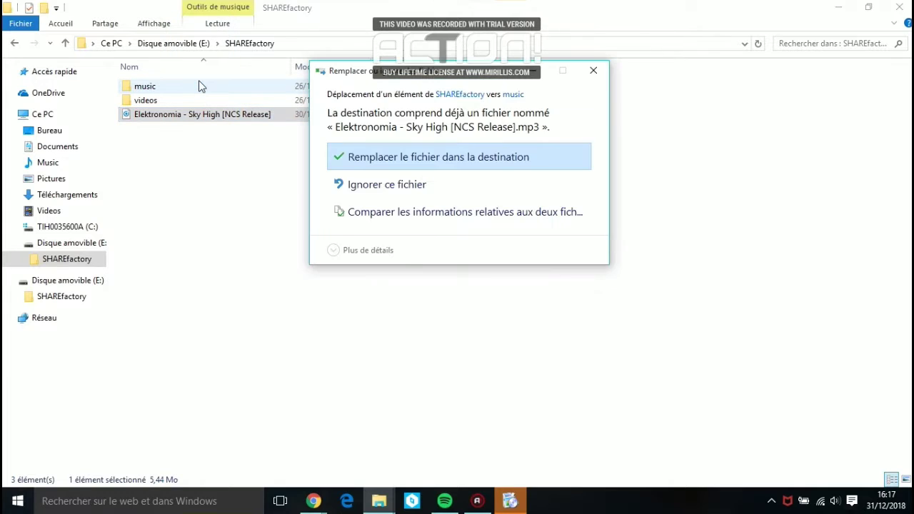
click(484, 163)
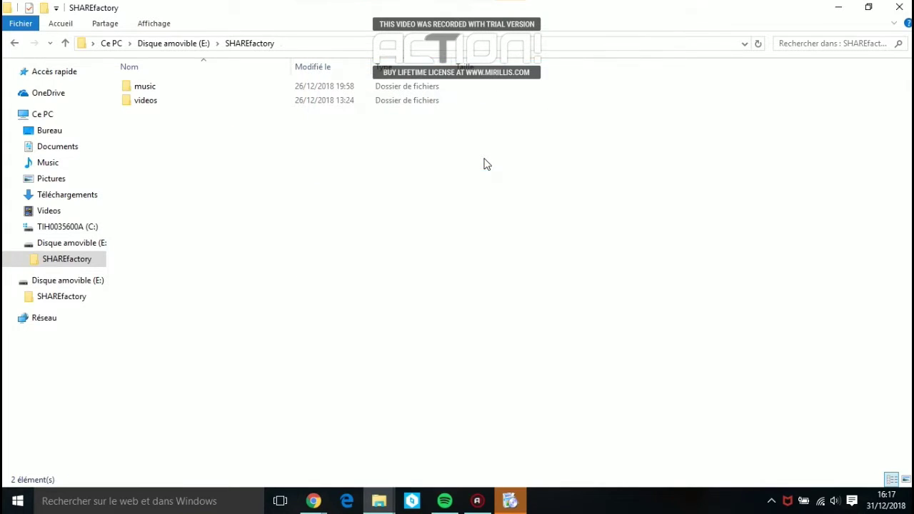
double_click(421, 89)
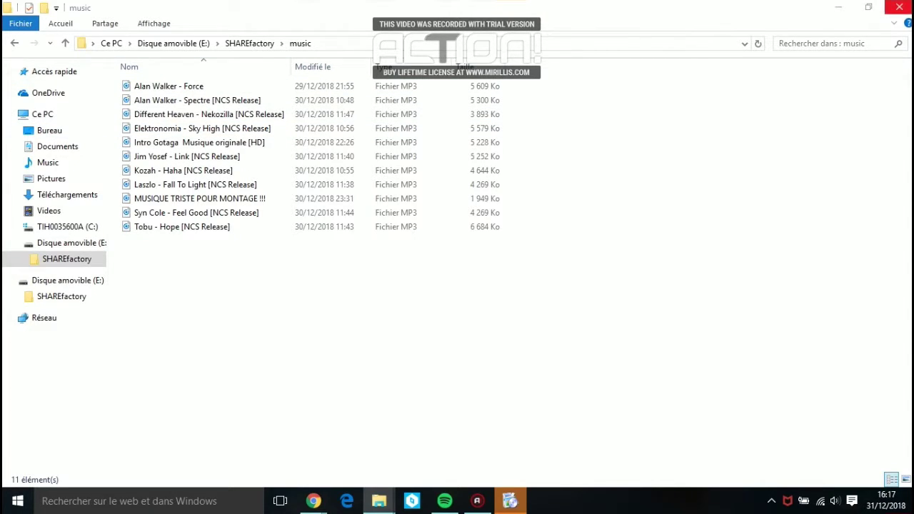
Close the music folder window and dismiss the installation error dialog.
click(899, 7)
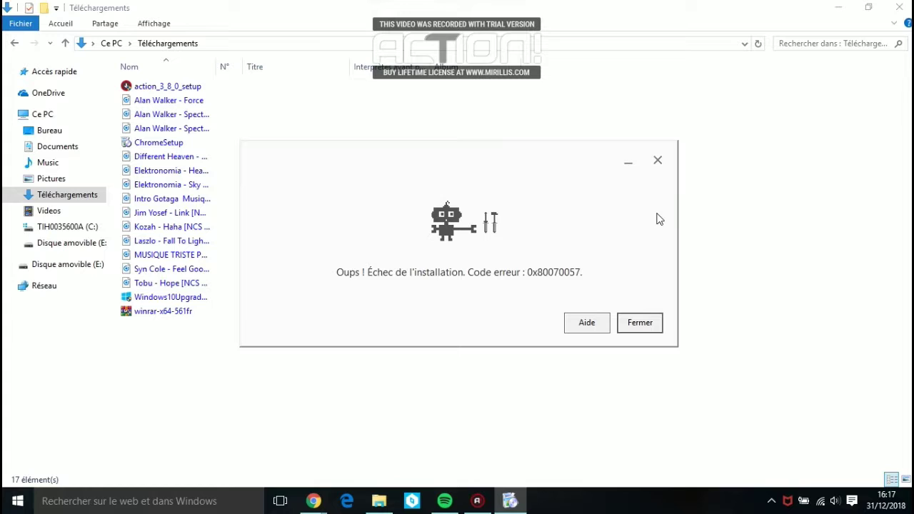
click(640, 323)
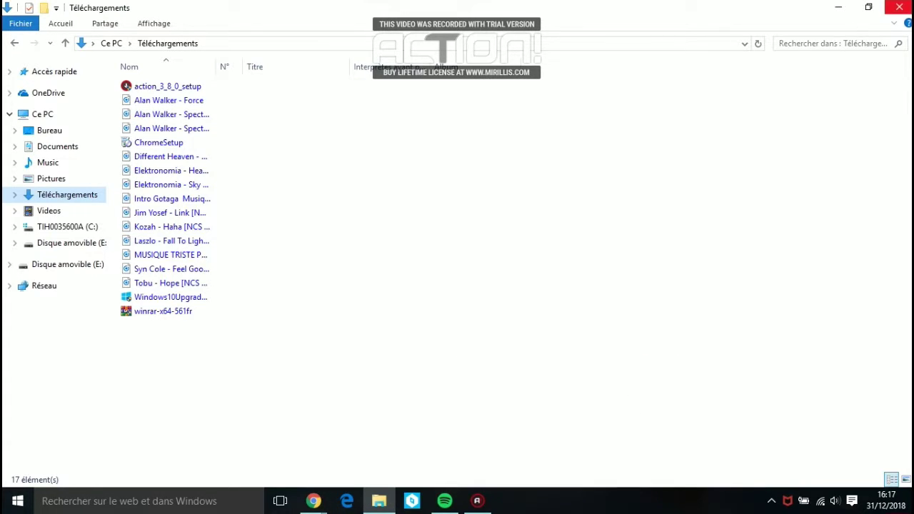
Clear the downloads window off the screen and stop the running video recording in Action!
click(864, 8)
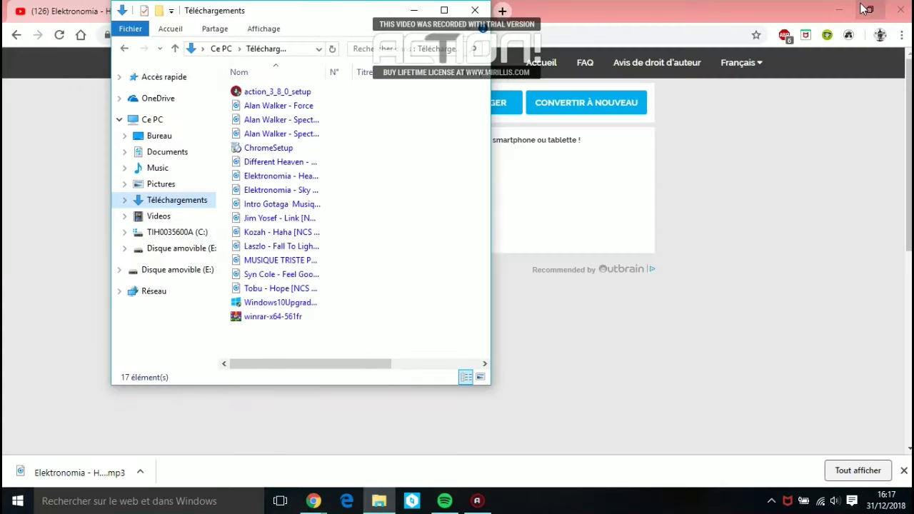
click(421, 16)
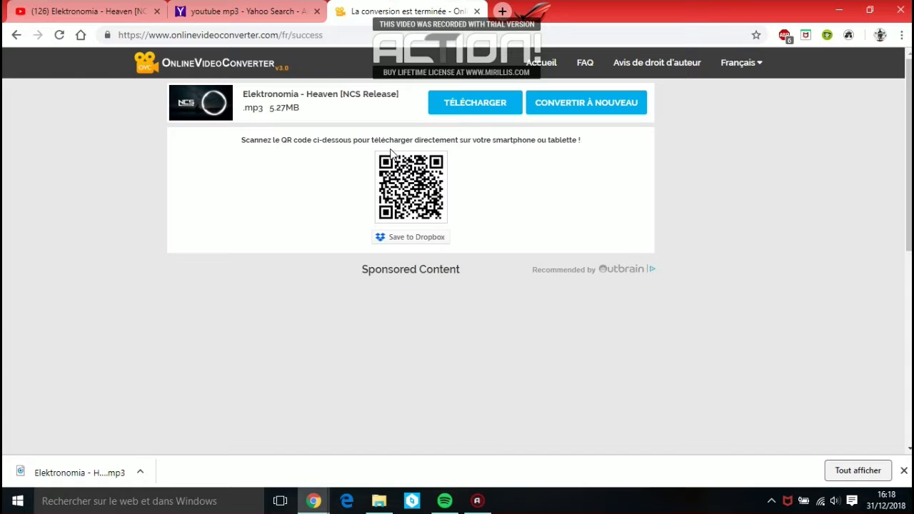
click(477, 502)
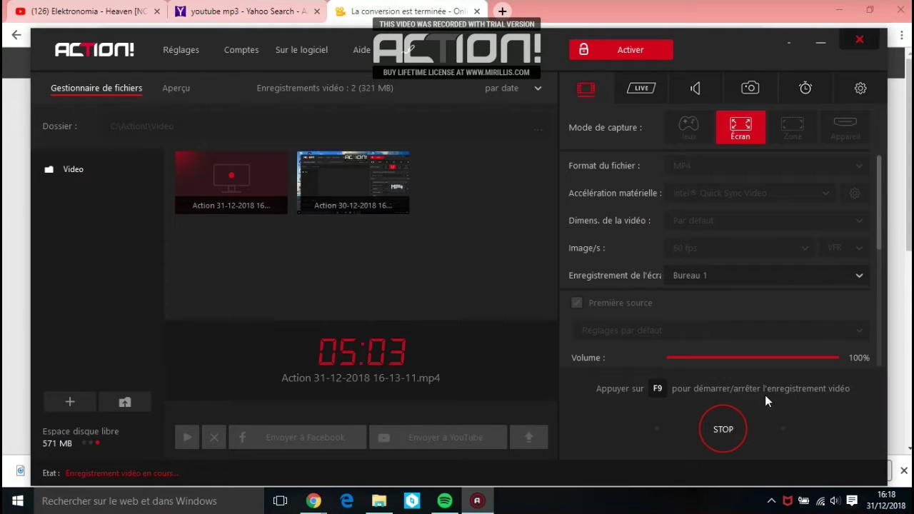
click(723, 429)
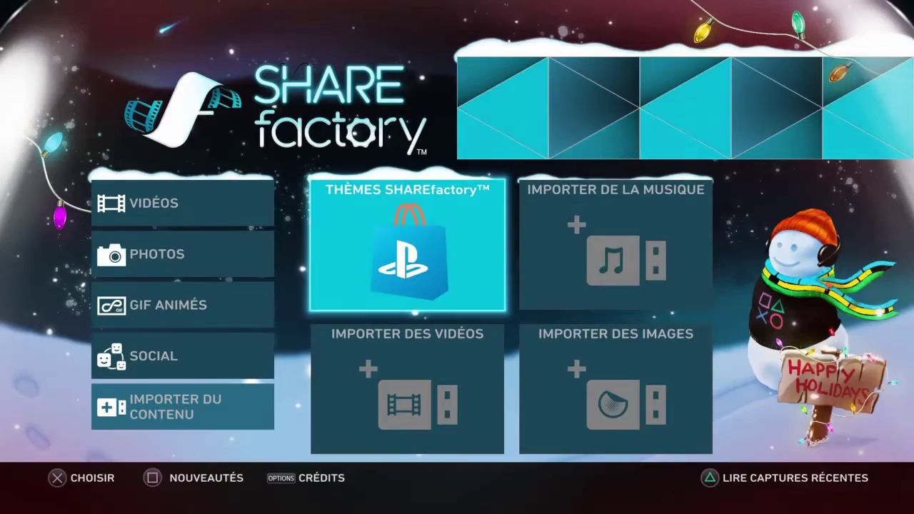
Switch to SHAREfactory and open the music import section from the content import options.
key(Right)
key(Down)
key(Left)
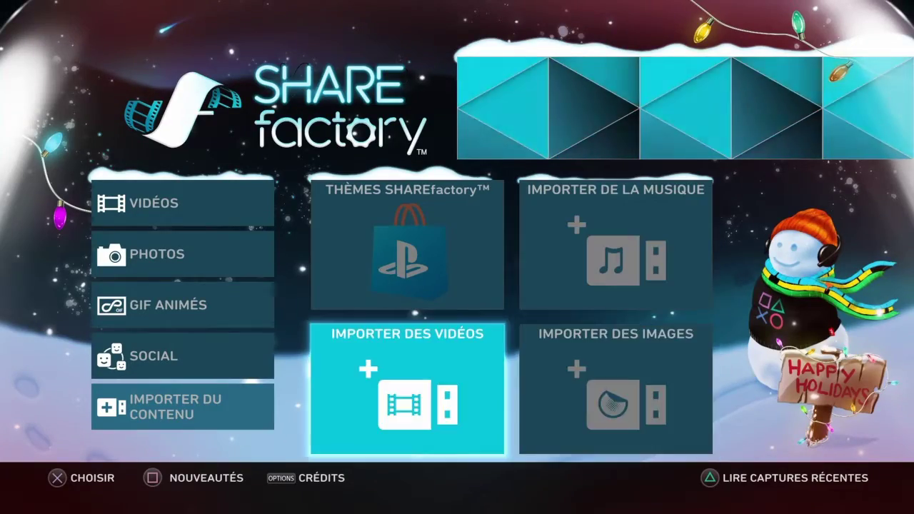
key(Right)
key(Up)
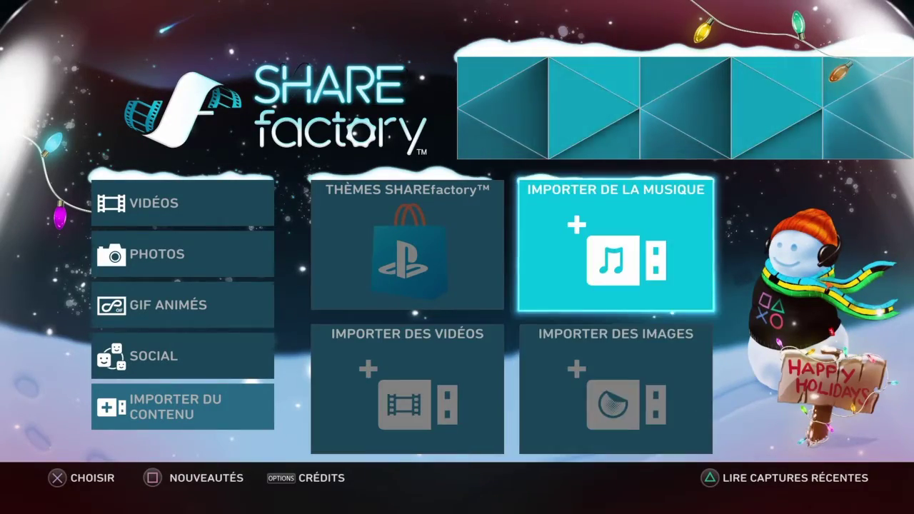
key(Down)
key(Left)
key(Right)
key(Up)
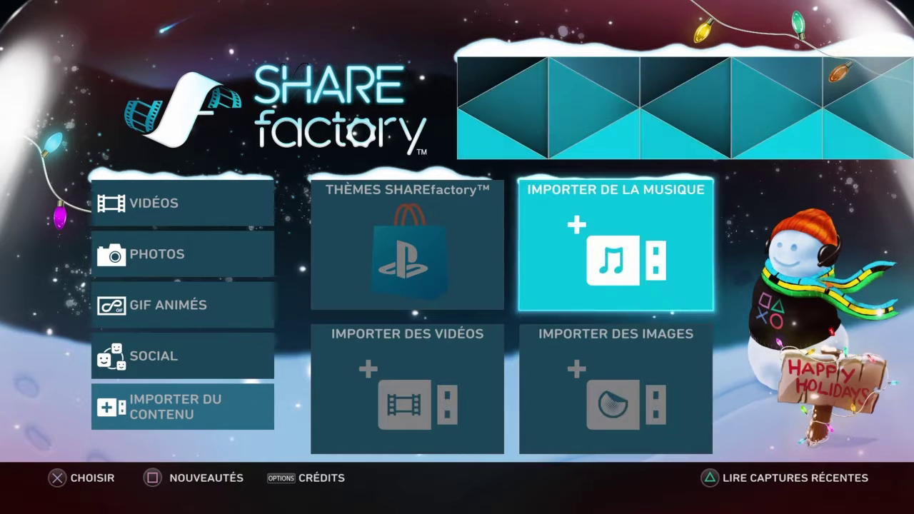
key(Return)
Load the list of music tracks available for import from the USB drive.
key(Left)
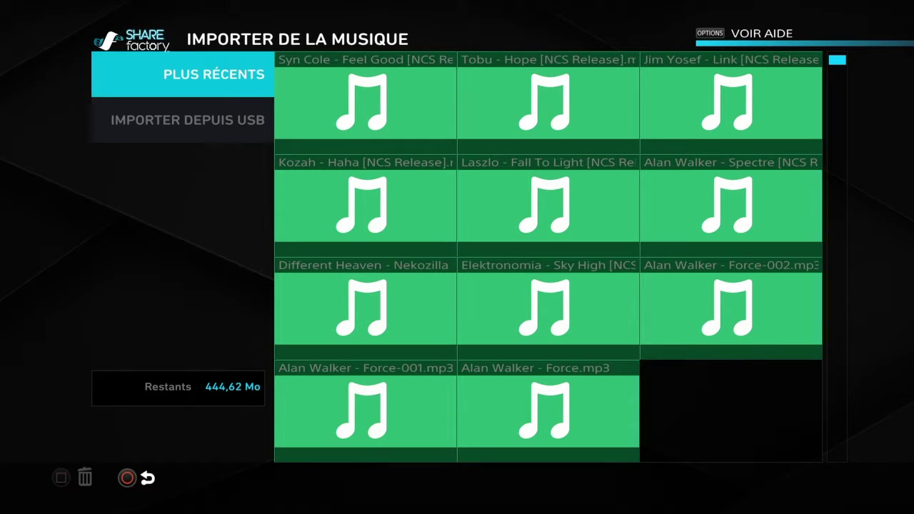
key(Down)
key(Return)
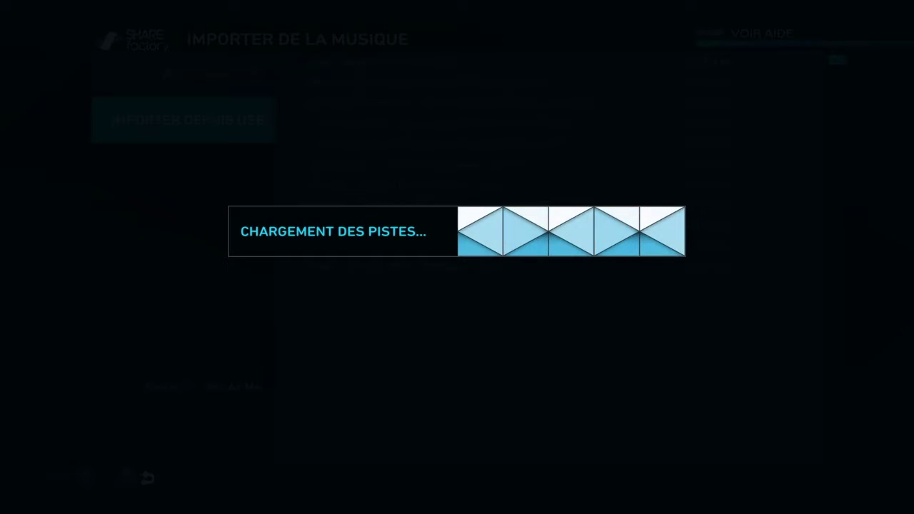
Select the track Elektronomia - Sky High [NCS Release].mp3 on the USB drive and import it.
key(Down)
key(Down)
key(Down)
key(Down)
key(Up)
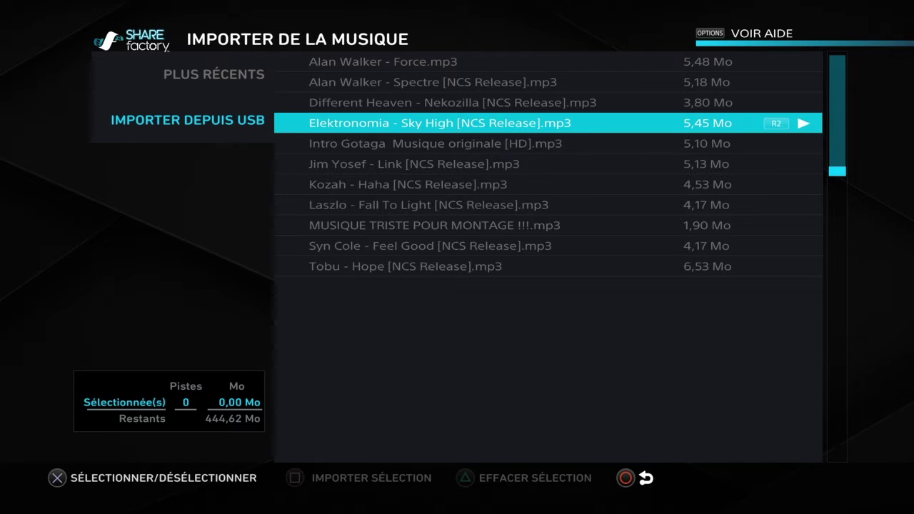
key(Return)
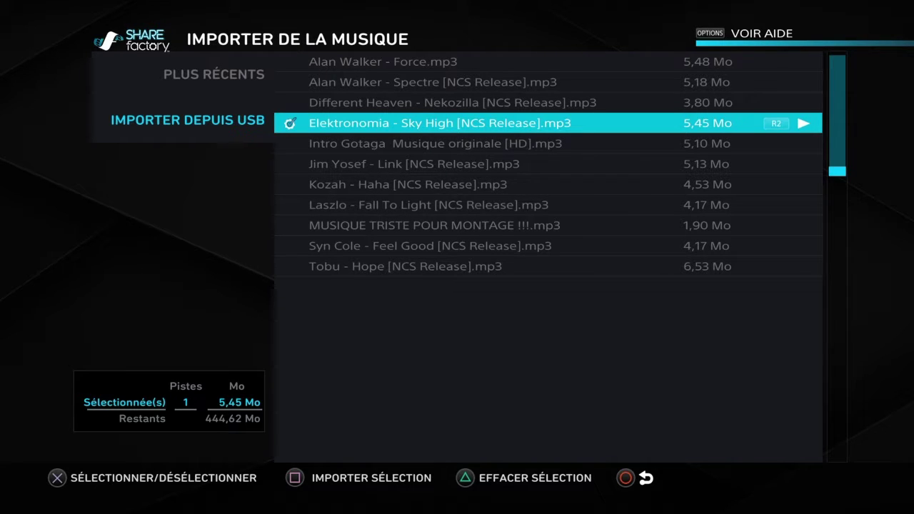
key(s)
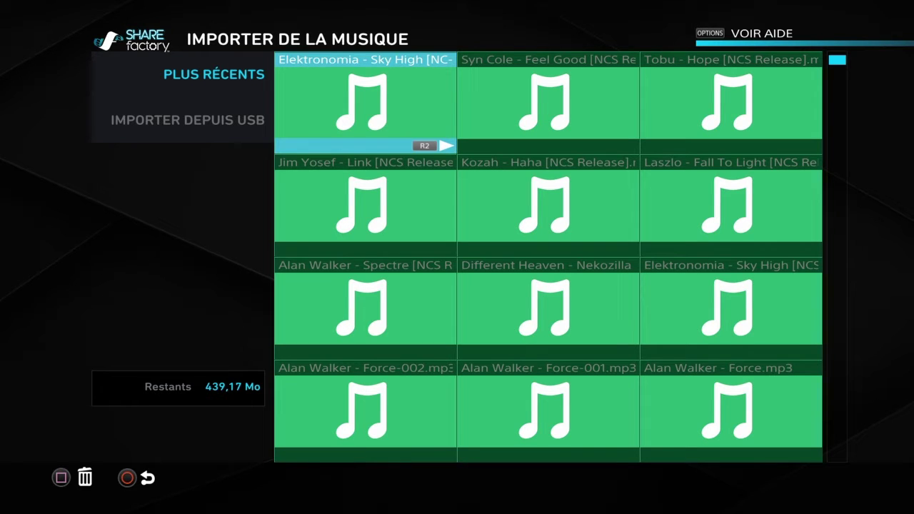
Look through the most recently imported music tracks, from Elektronomia - Sky High to the Alan Walker - Force files.
key(Down)
key(Down)
key(Down)
key(Right)
key(Right)
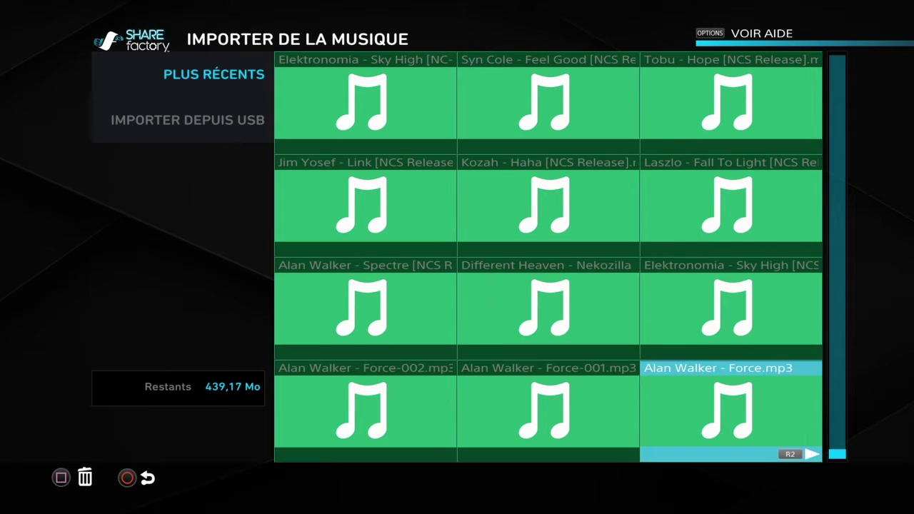
key(Up)
key(Up)
key(Up)
key(Left)
key(Left)
key(Left)
key(Down)
key(Right)
key(Down)
key(Down)
key(Down)
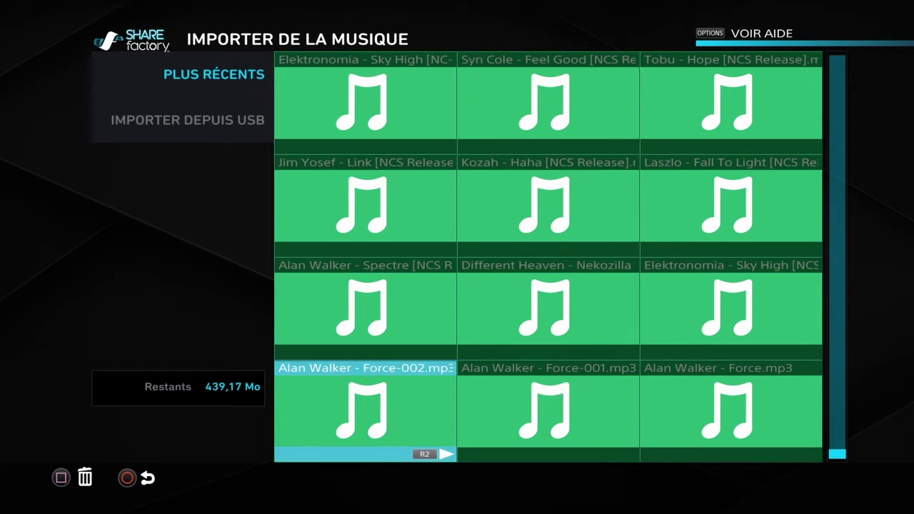
key(Right)
key(Right)
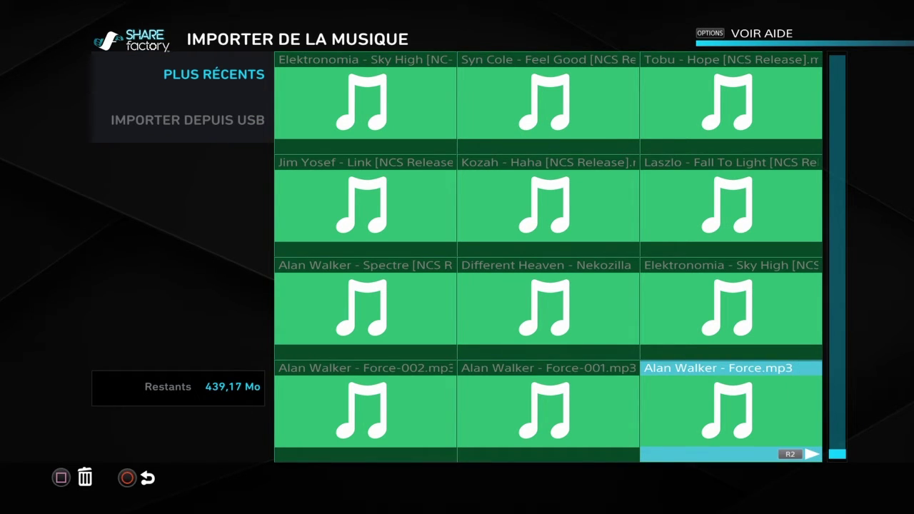